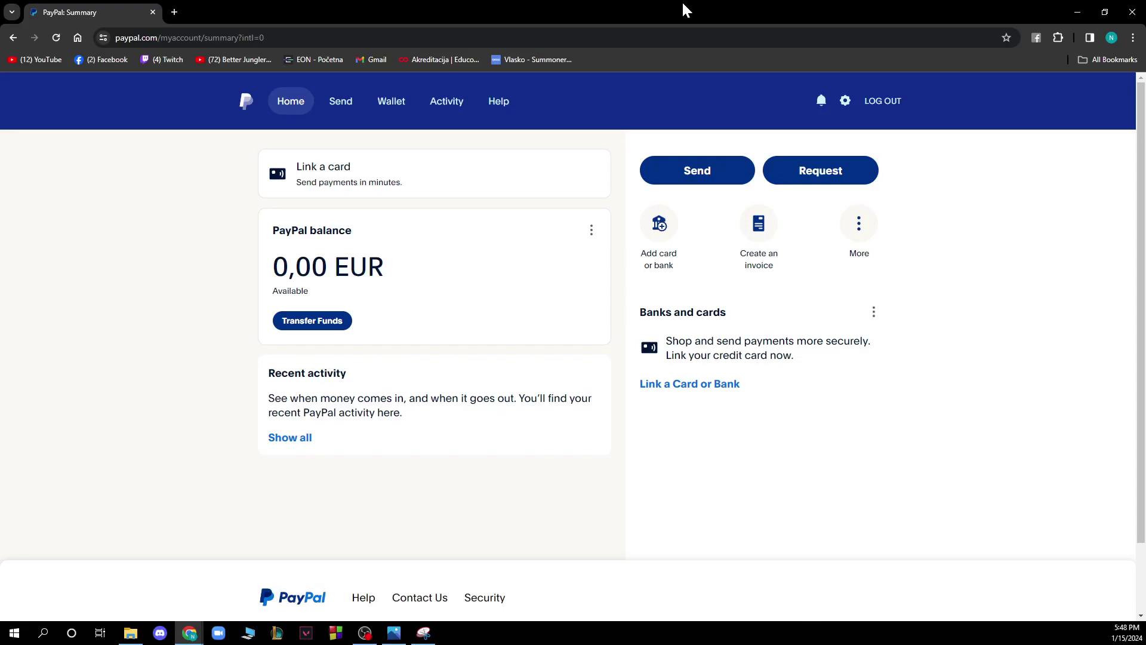
- Reload the account summary, then go to Activity showing the last 90 days with no transactions
click(246, 101)
click(446, 100)
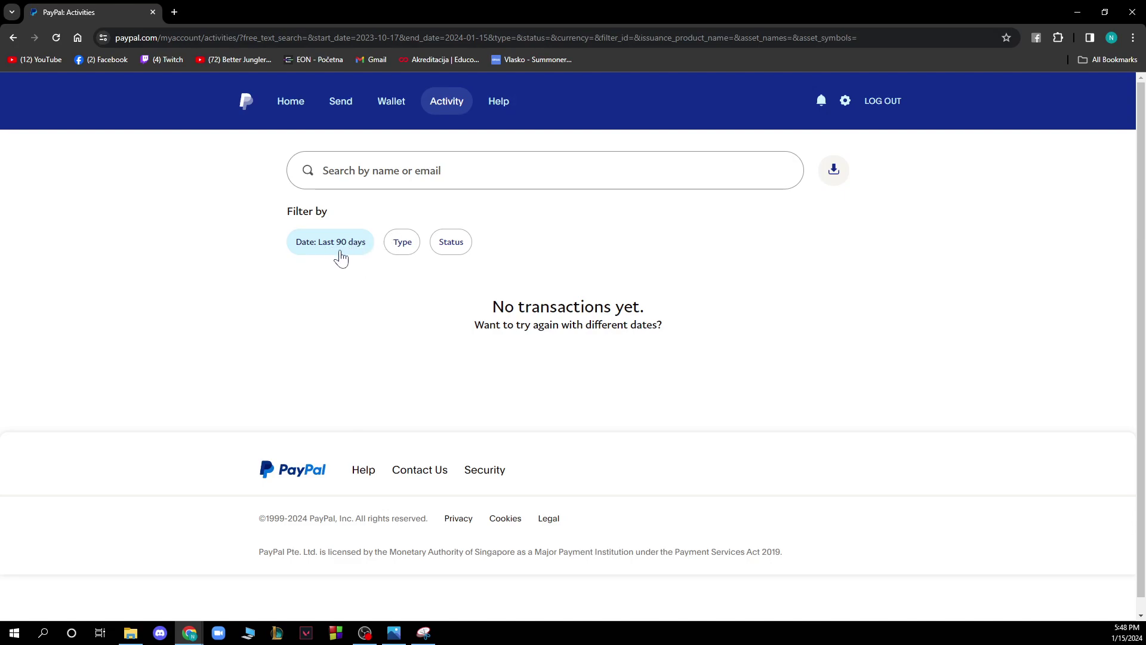
click(456, 247)
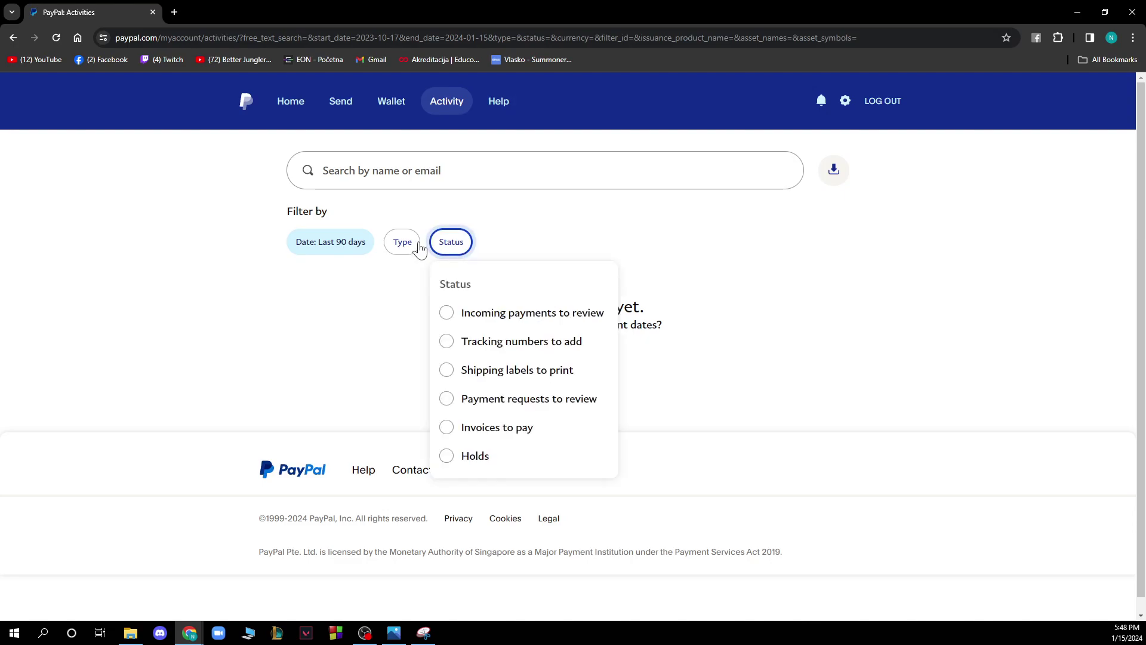
click(408, 245)
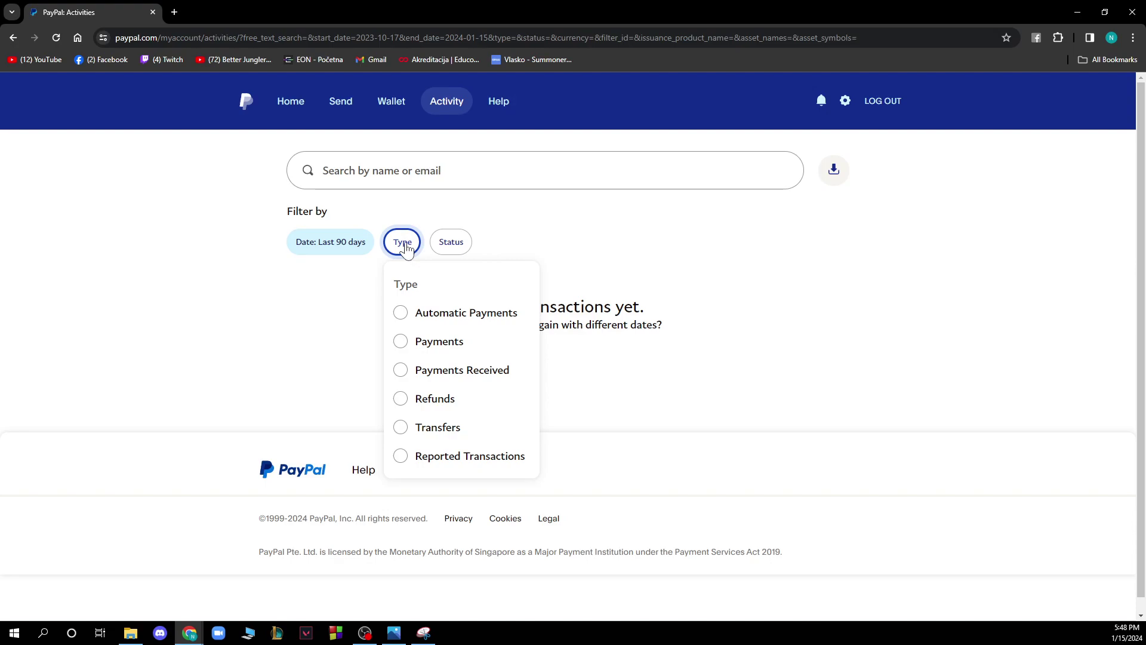
click(439, 244)
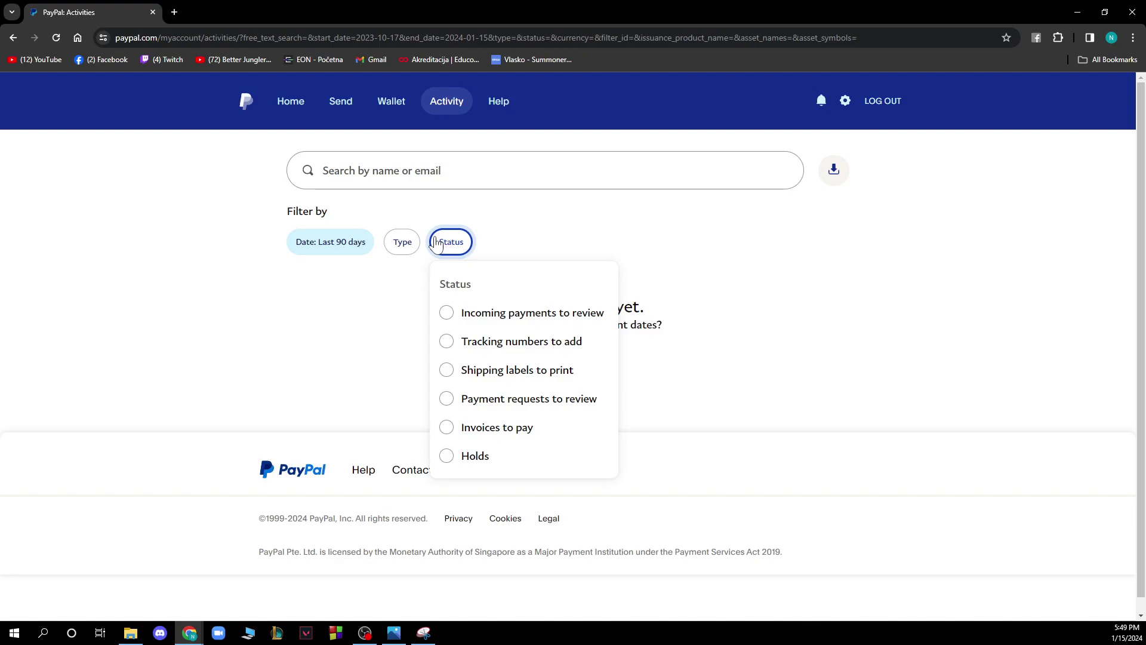
click(346, 322)
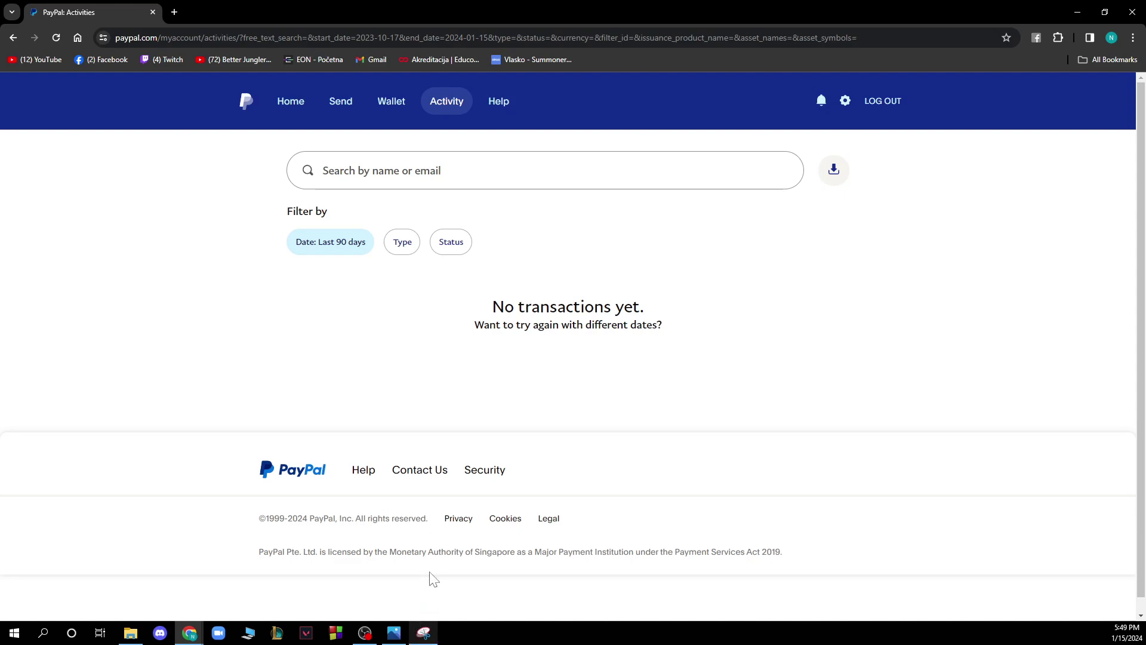
- Bring up the captured PayPal screenshot, reposition its window, and circle 'Add tracking information'
click(424, 633)
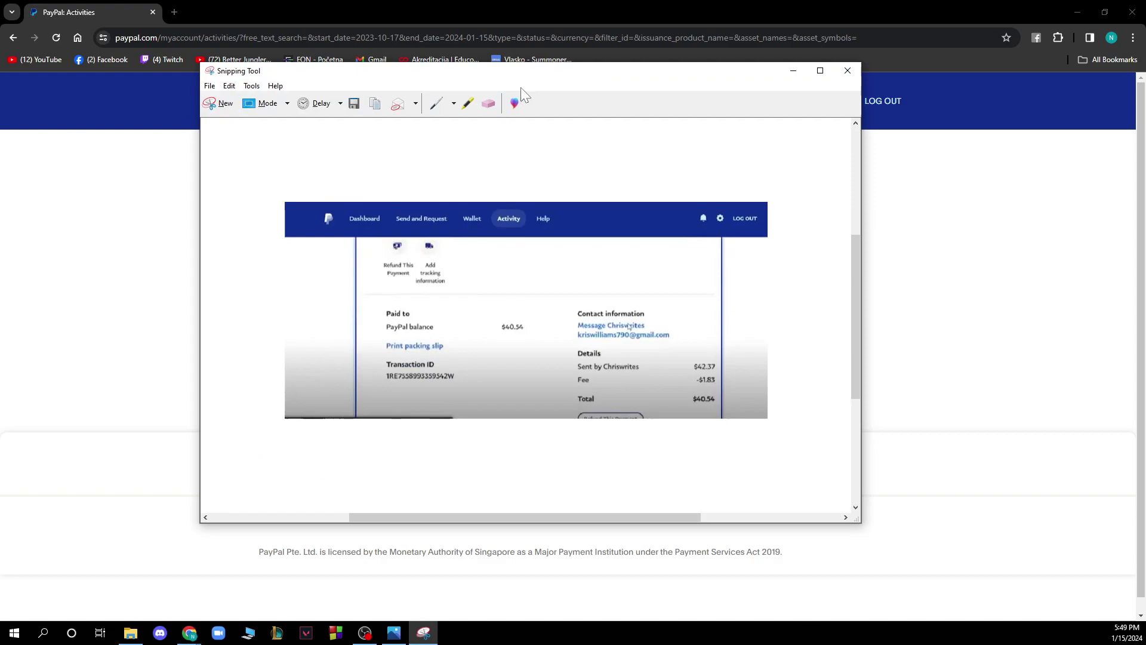
drag(557, 71, 589, 101)
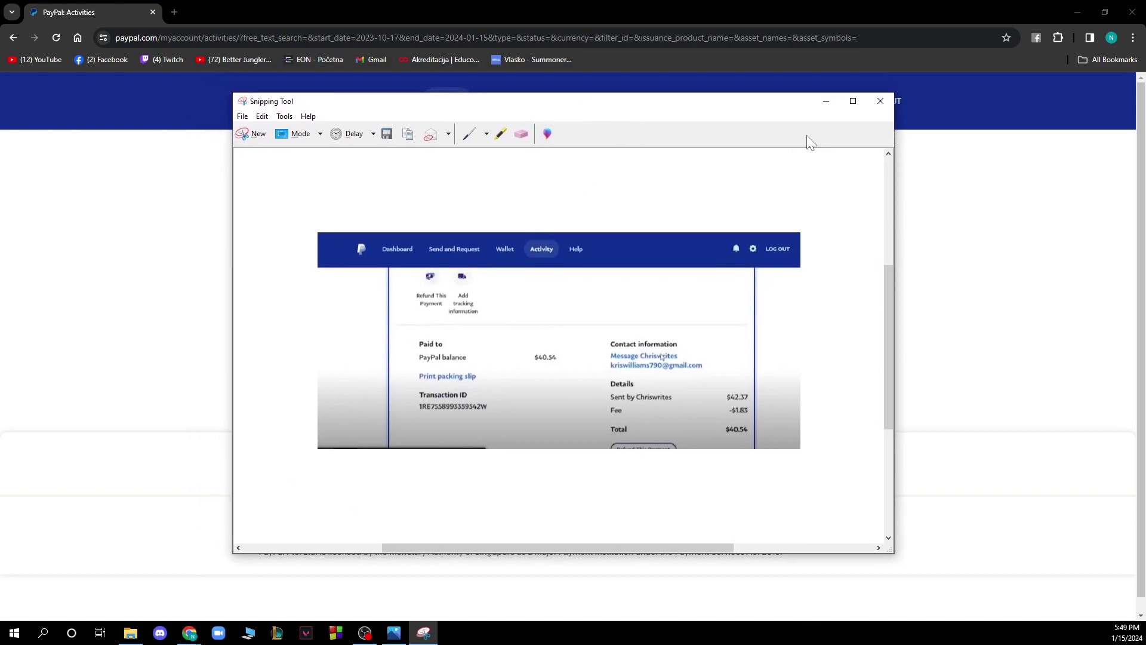
scroll(809, 142, up, 1)
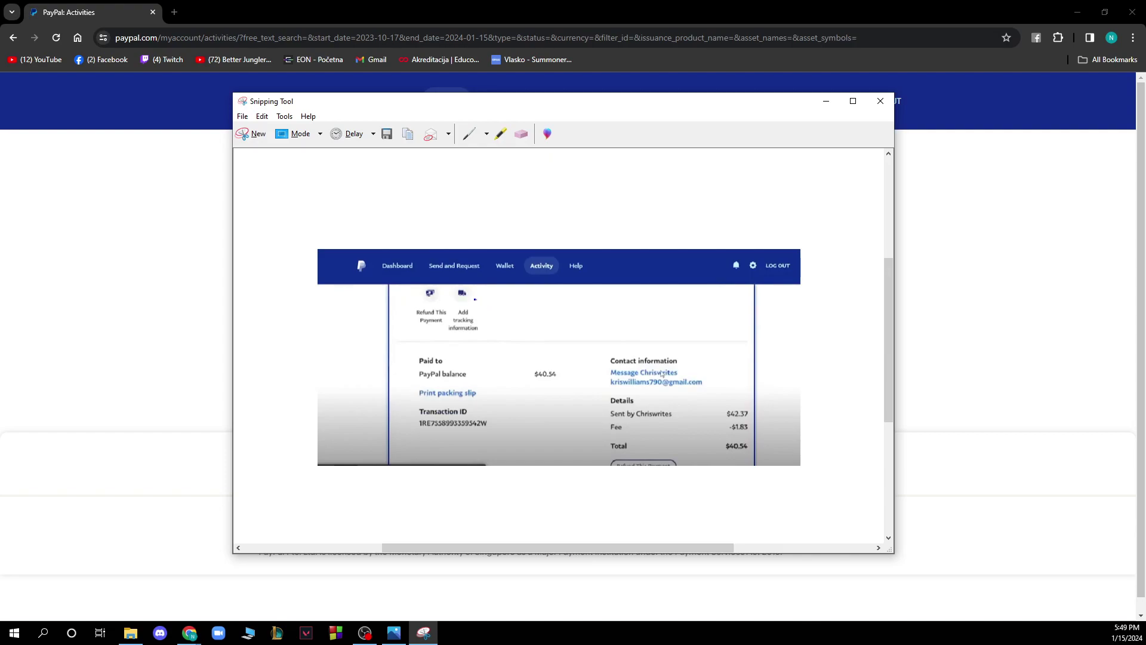
mouse_move(475, 298)
mouse_down()
mouse_move(453, 310)
mouse_move(452, 336)
mouse_move(483, 326)
mouse_move(483, 305)
mouse_move(472, 302)
mouse_up()
- Minimize the Snipping Tool window to reveal the PayPal 90-day Activity page
click(668, 8)
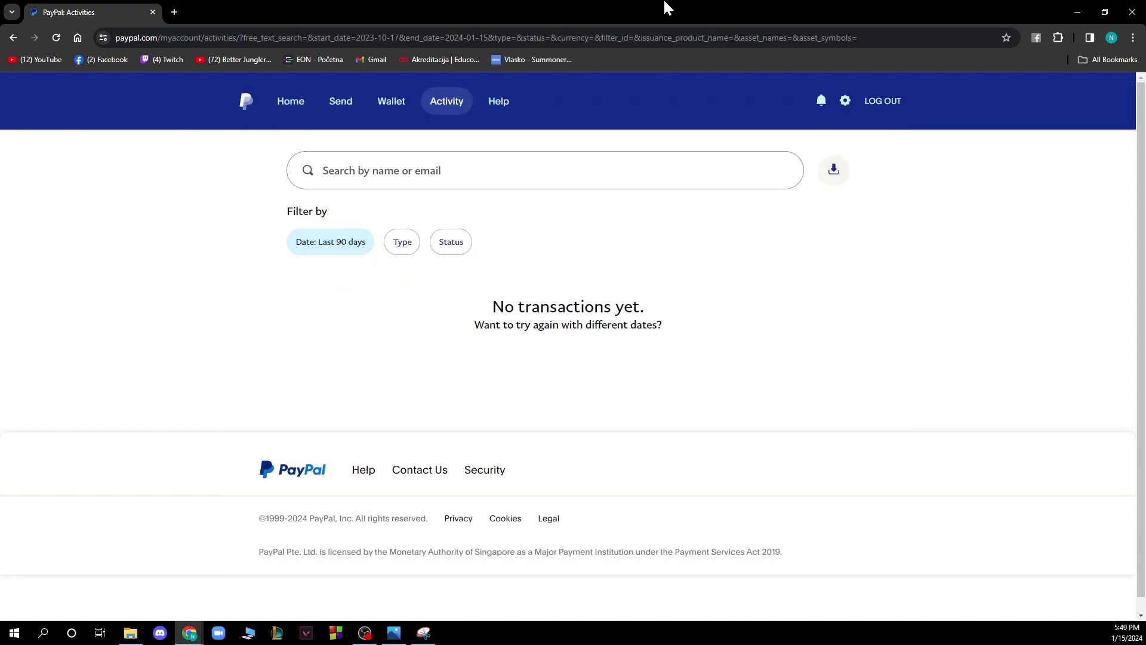